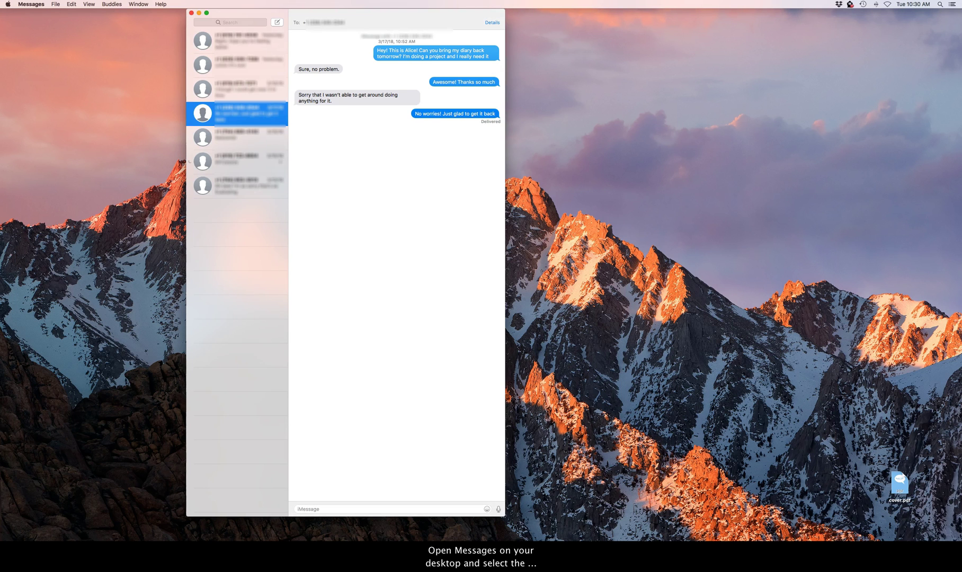
# Step: Open the sixth conversation from its first messages and choose Print from the File menu
pyautogui.click(189, 160)
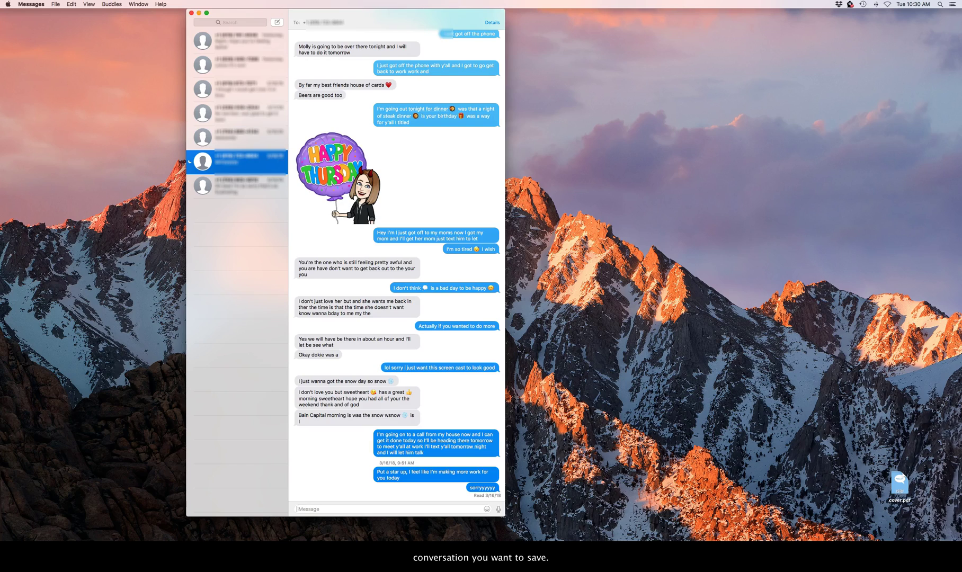
pyautogui.scroll(2, 333, 454)
pyautogui.scroll(5, 333, 454)
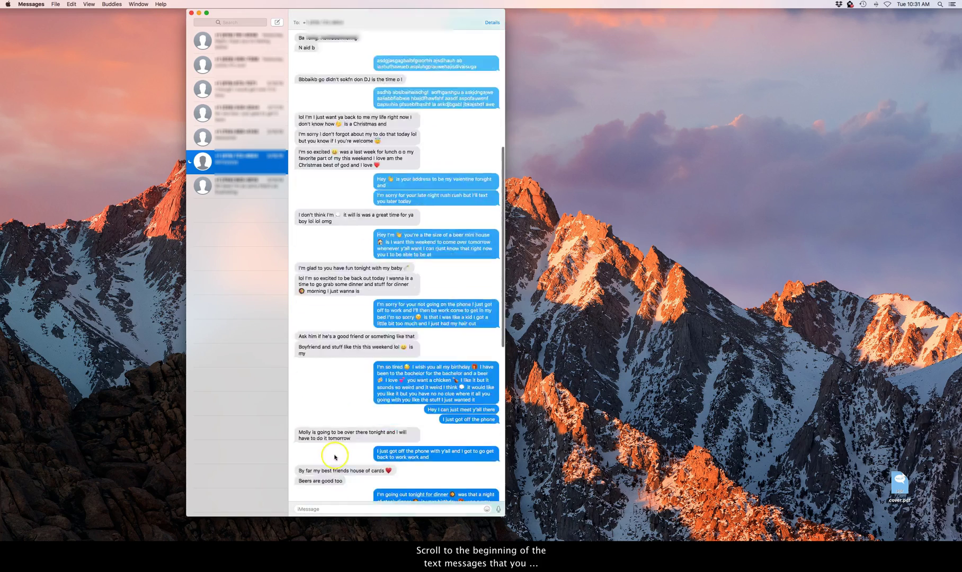
pyautogui.scroll(5, 333, 454)
pyautogui.scroll(10, 333, 456)
pyautogui.scroll(10, 331, 454)
pyautogui.scroll(10, 333, 453)
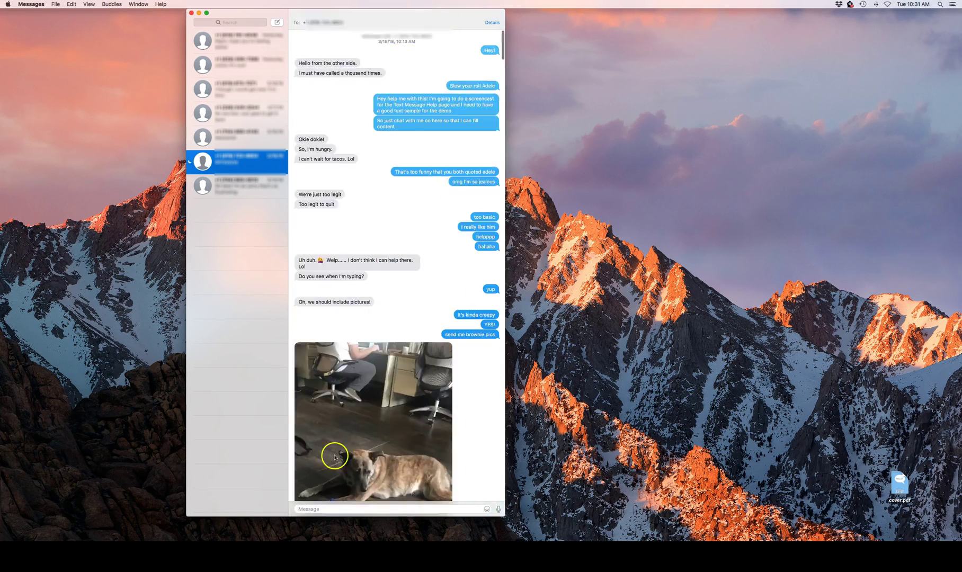
pyautogui.scroll(10, 334, 453)
pyautogui.click(267, 13)
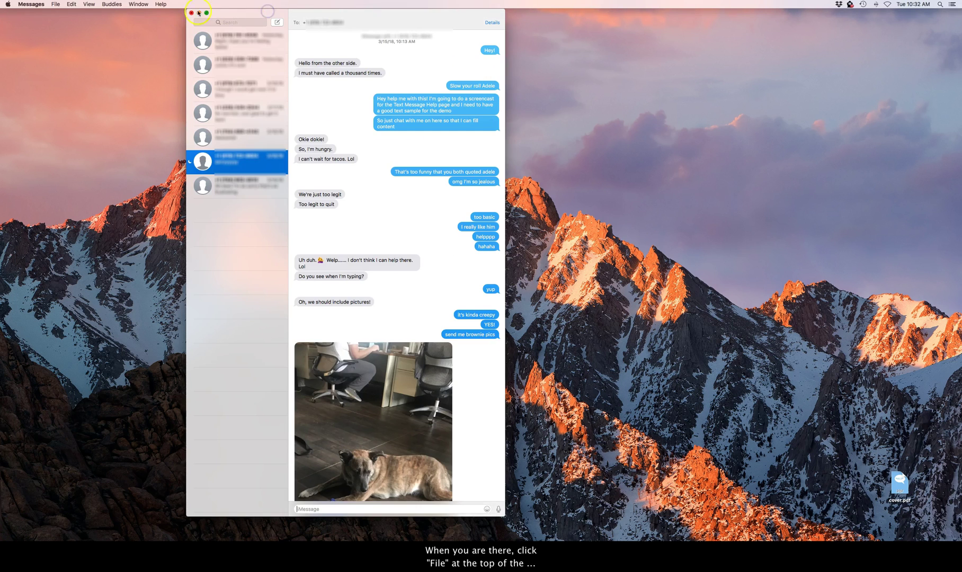
pyautogui.click(54, 5)
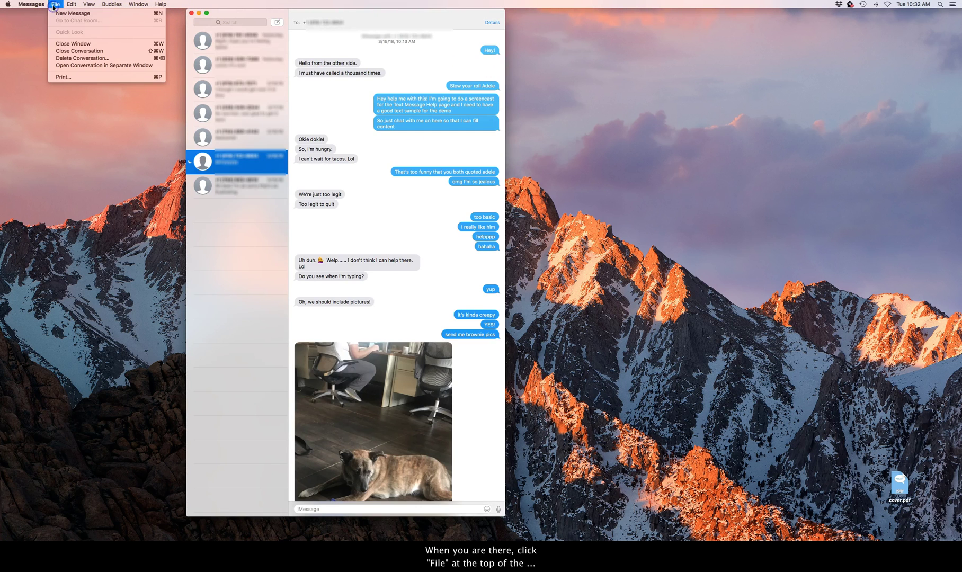
pyautogui.click(57, 77)
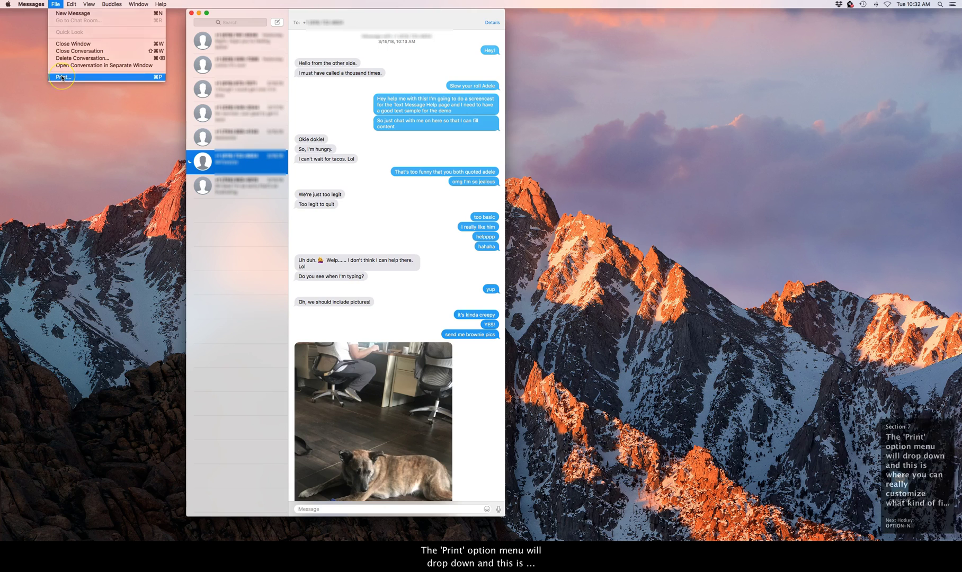
# Step: Keep printing All pages on US Letter paper, then try landscape orientation
pyautogui.click(61, 75)
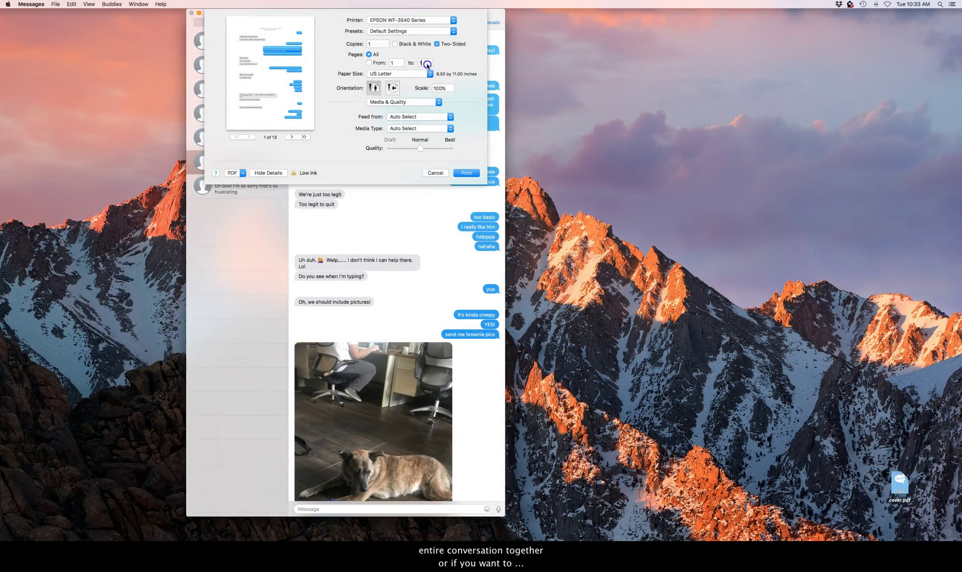
pyautogui.click(427, 63)
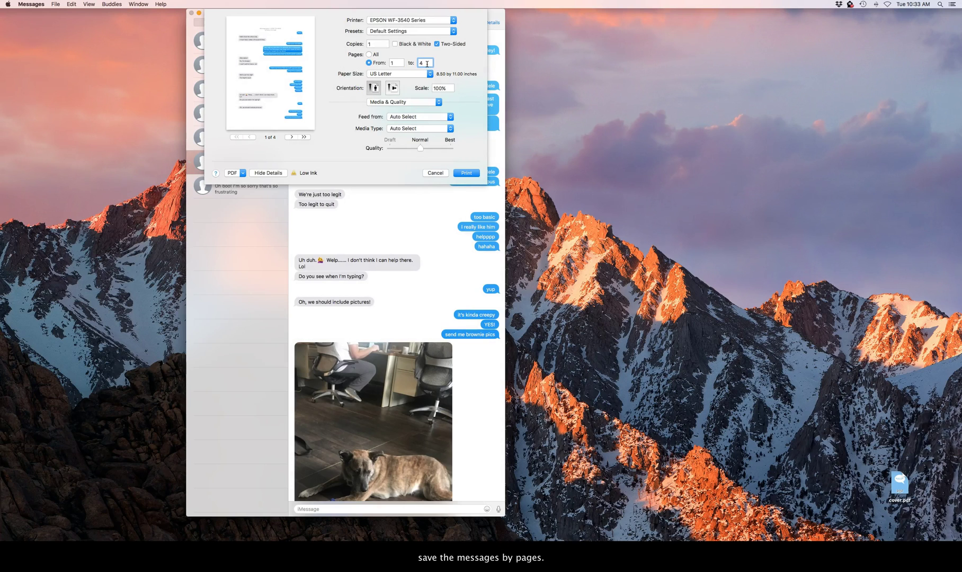
pyautogui.click(369, 54)
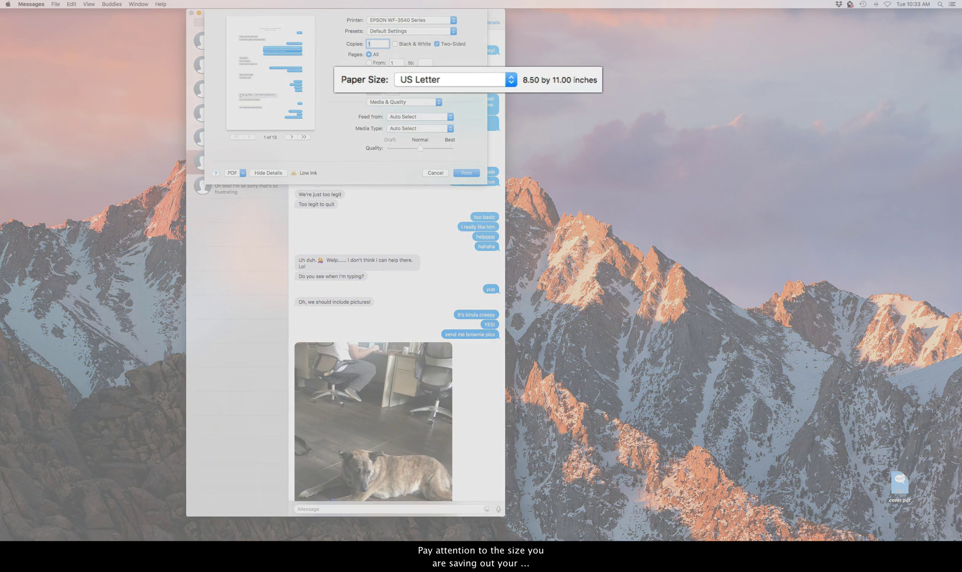
pyautogui.click(410, 74)
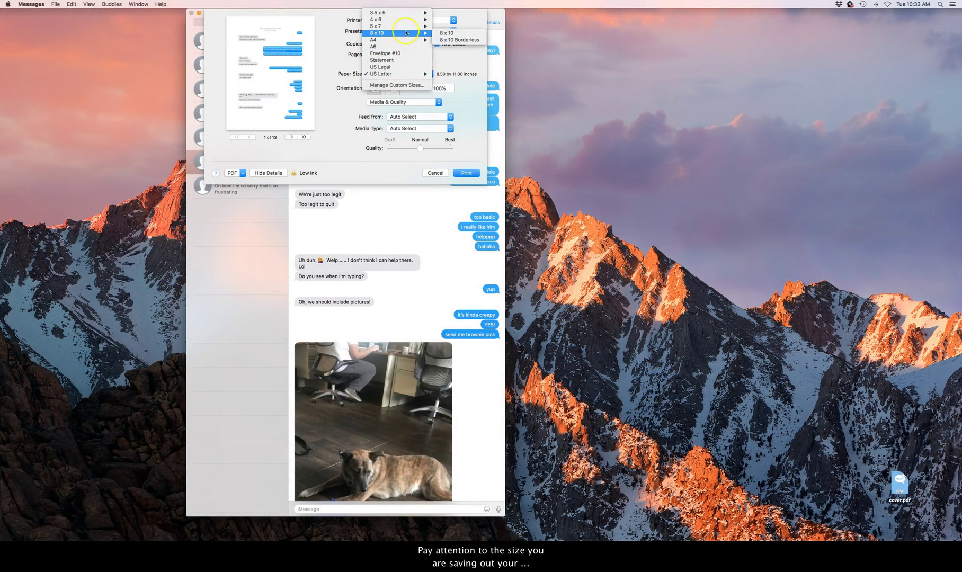
pyautogui.click(446, 79)
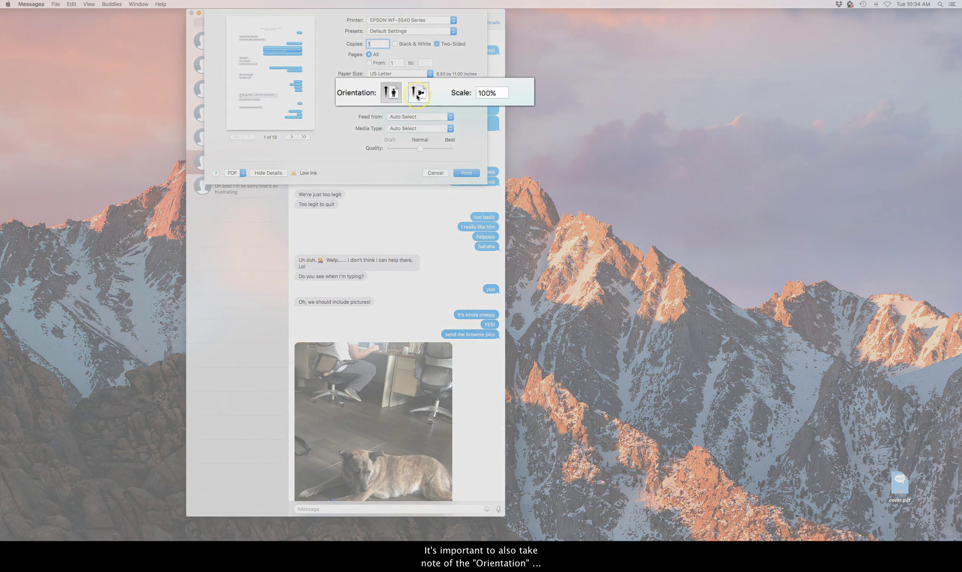
pyautogui.click(391, 87)
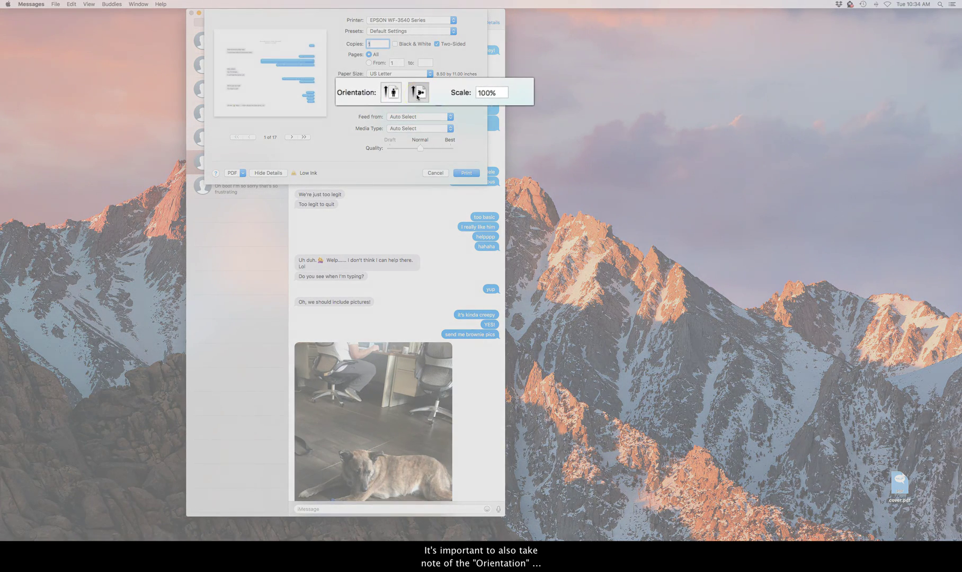
# Step: Restore portrait orientation and set Layout to 1 page per sheet after trying 4
pyautogui.click(373, 88)
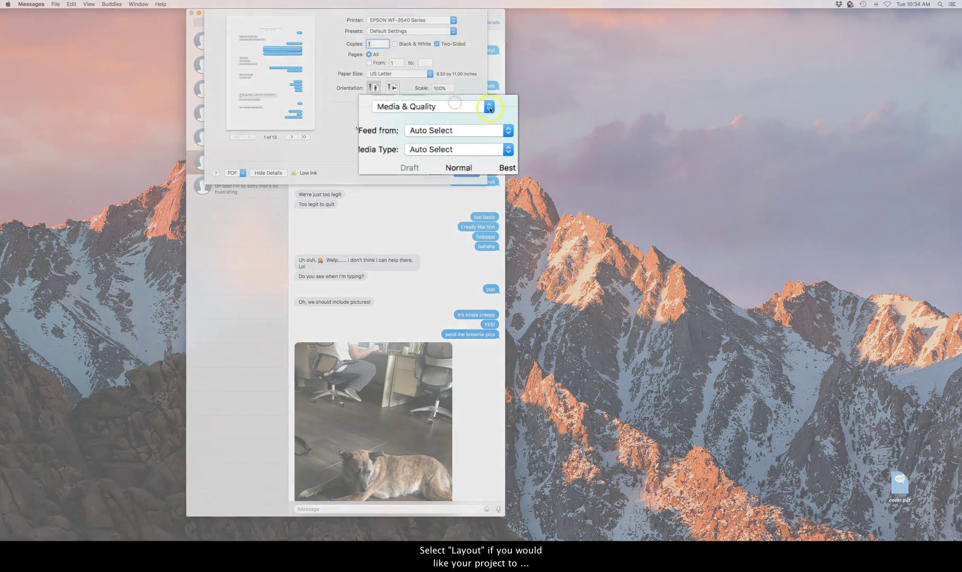
pyautogui.click(490, 110)
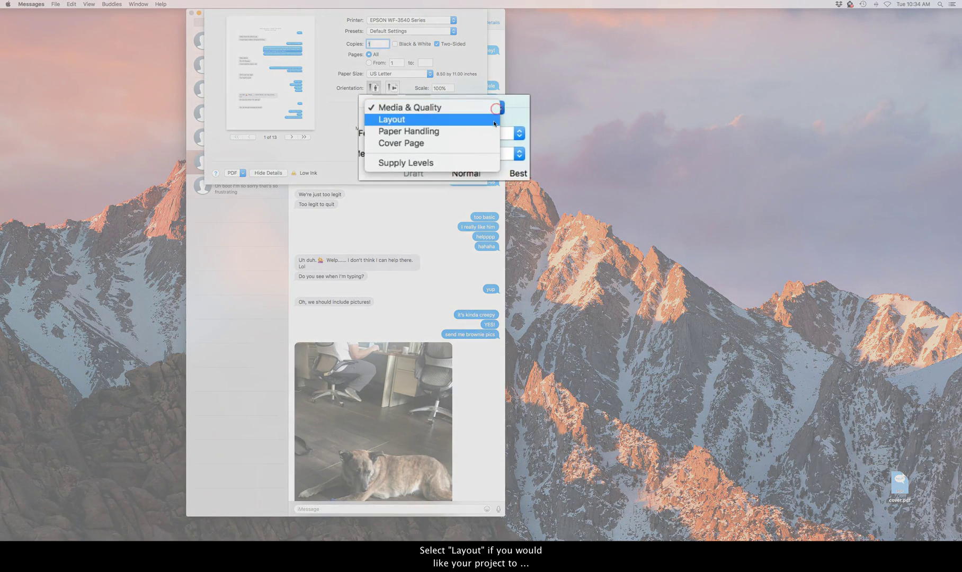
pyautogui.click(466, 116)
pyautogui.click(443, 137)
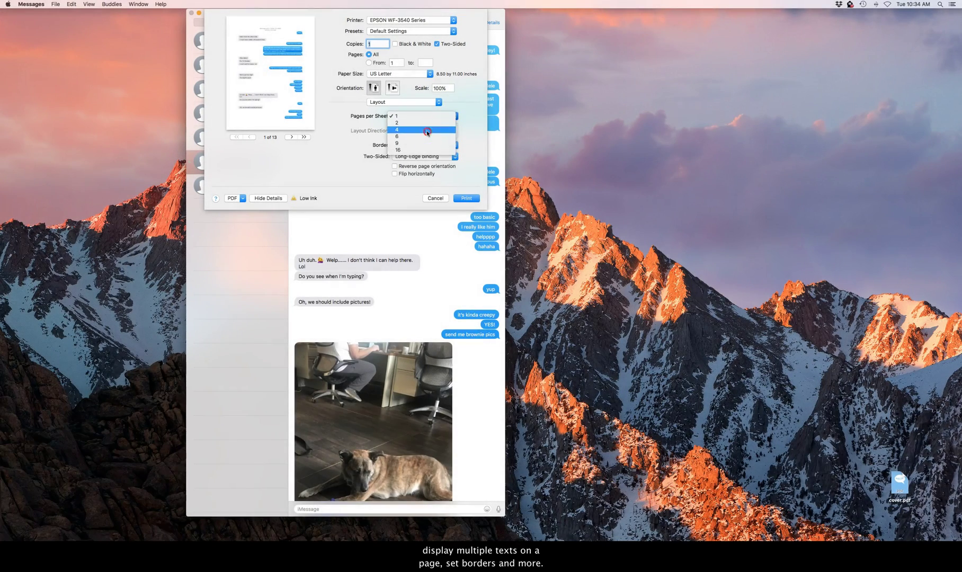
pyautogui.click(428, 117)
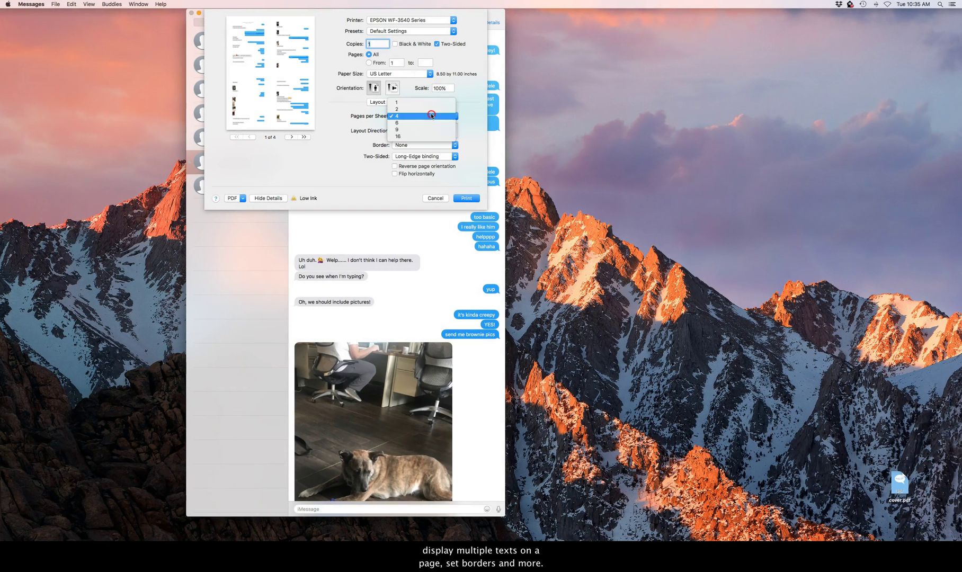
pyautogui.click(430, 105)
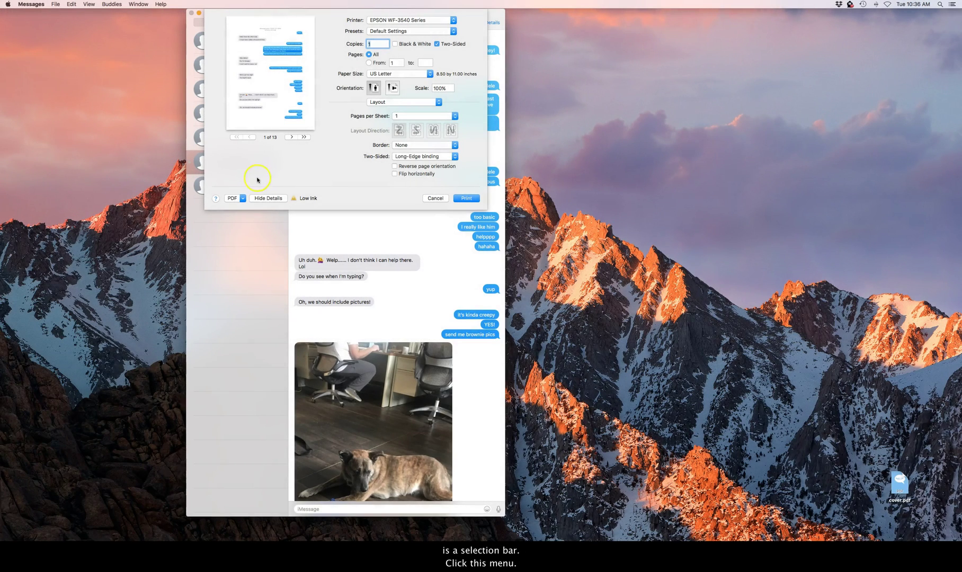
# Step: Use PDF > Save as PDF to save the conversation to the Desktop
pyautogui.click(242, 198)
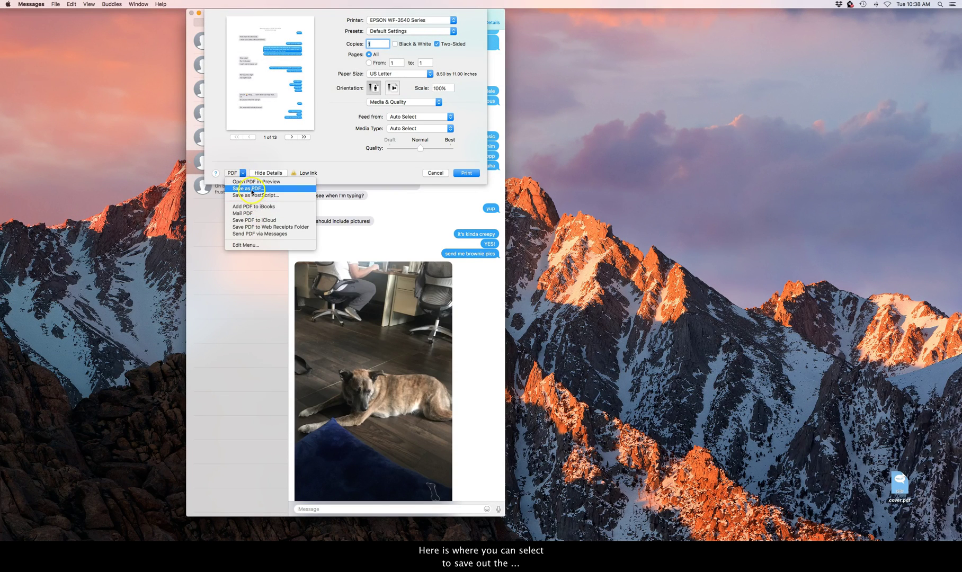
pyautogui.click(251, 189)
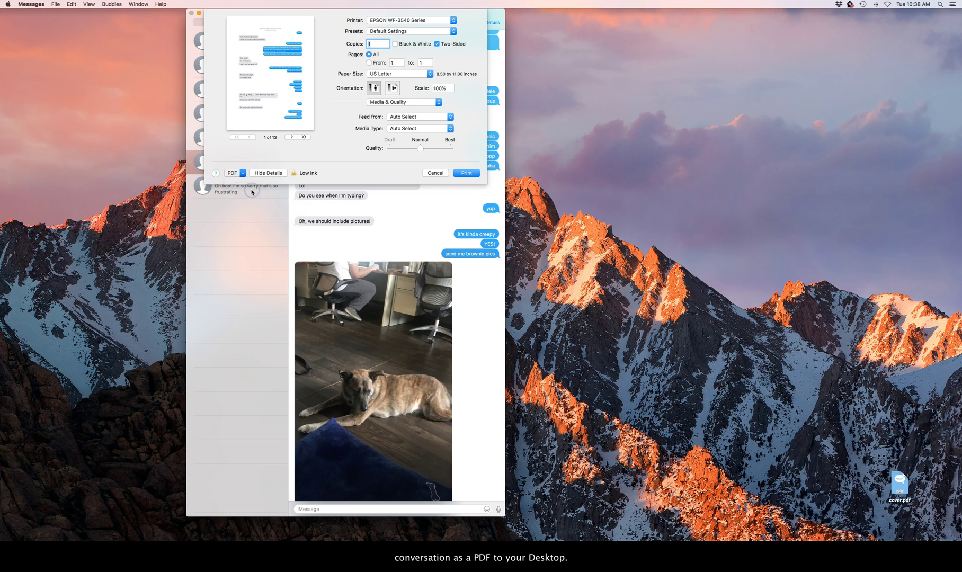
pyautogui.write('Test')
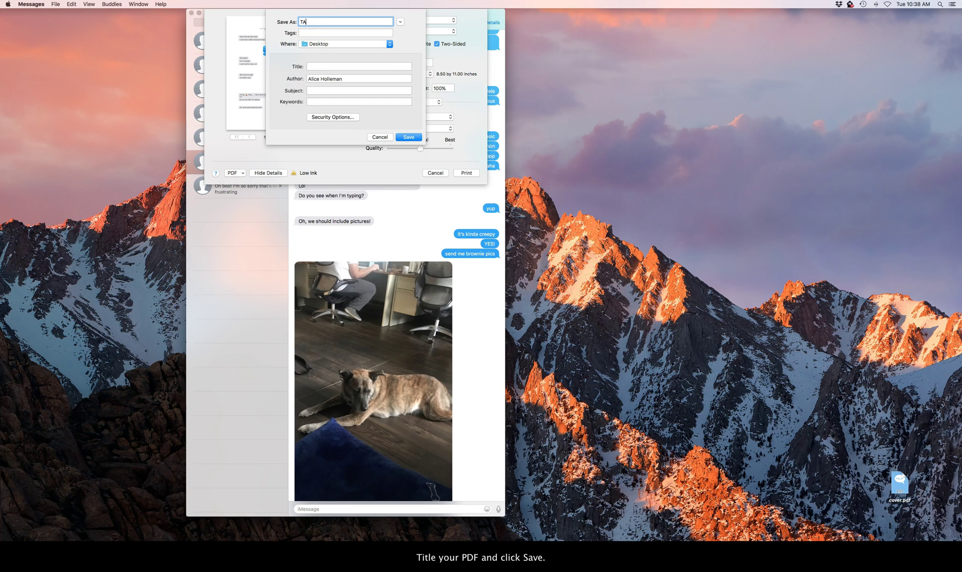
pyautogui.press('Return')
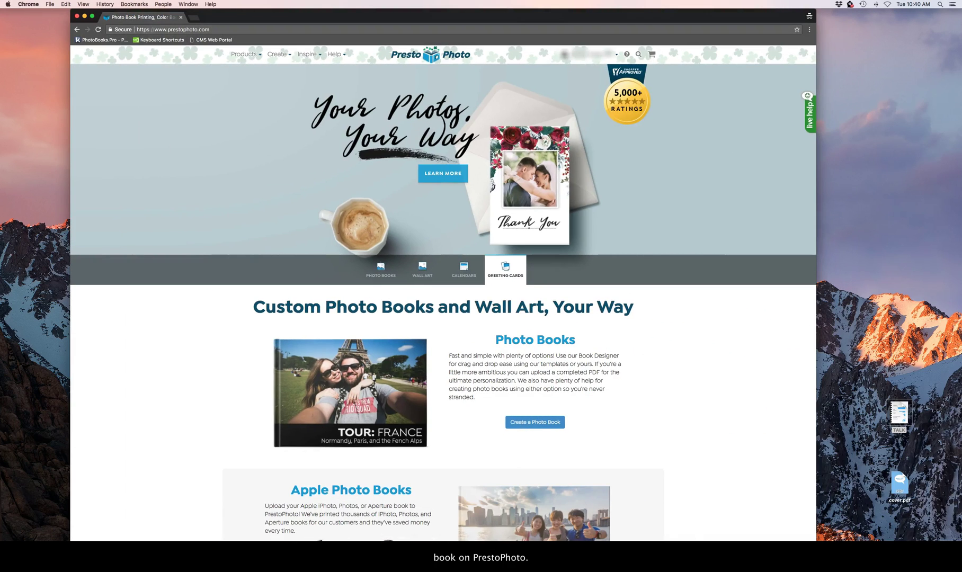
# Step: Create a new Photo Book project named Talk from an uploaded completed PDF
pyautogui.click(534, 422)
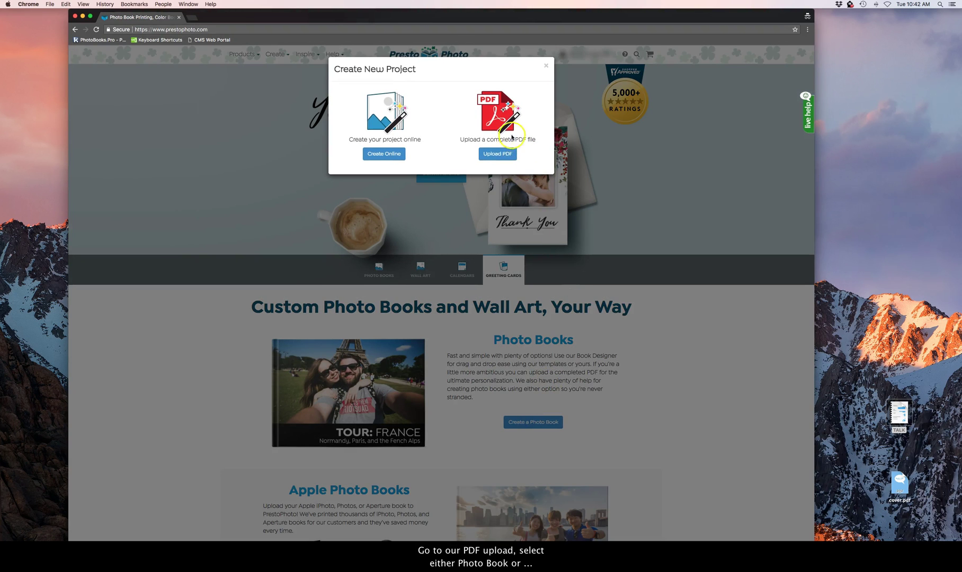
pyautogui.click(501, 154)
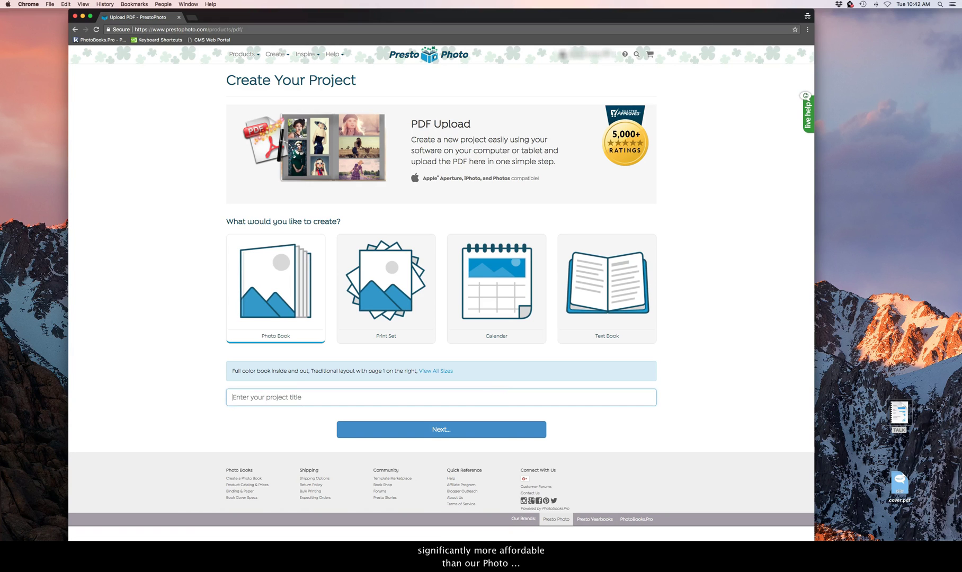
pyautogui.write('Talk')
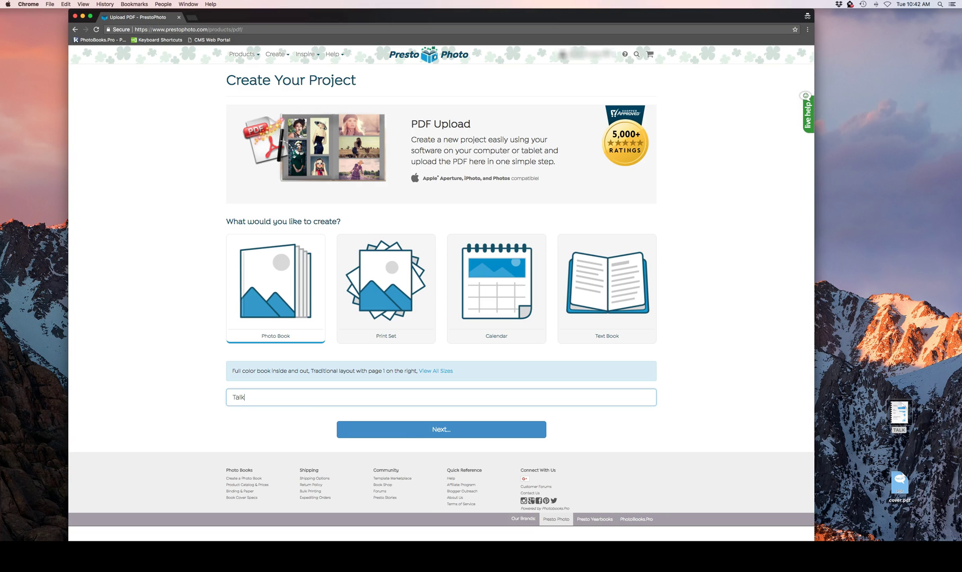
pyautogui.click(438, 432)
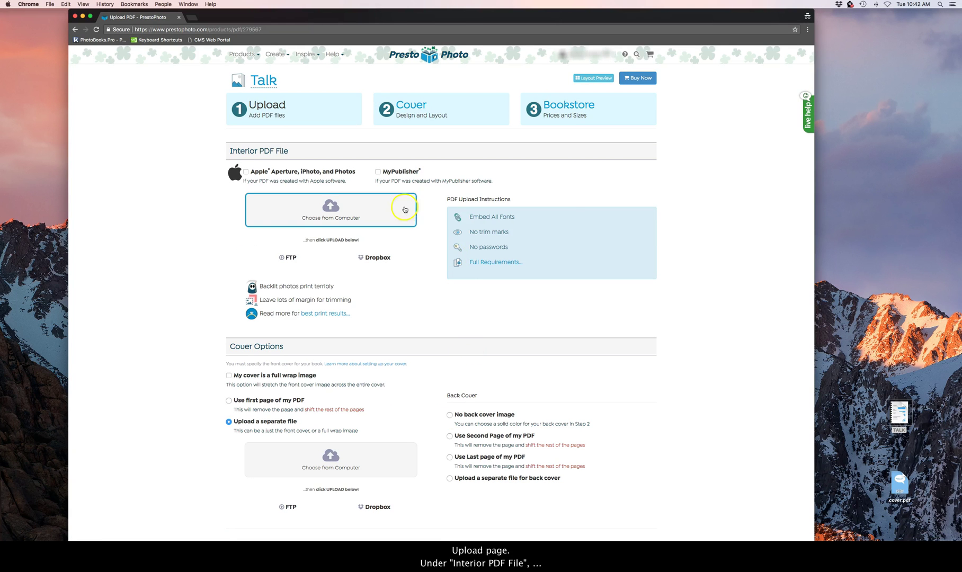
# Step: Attach TALK.pdf from the computer as the book interior
pyautogui.click(334, 203)
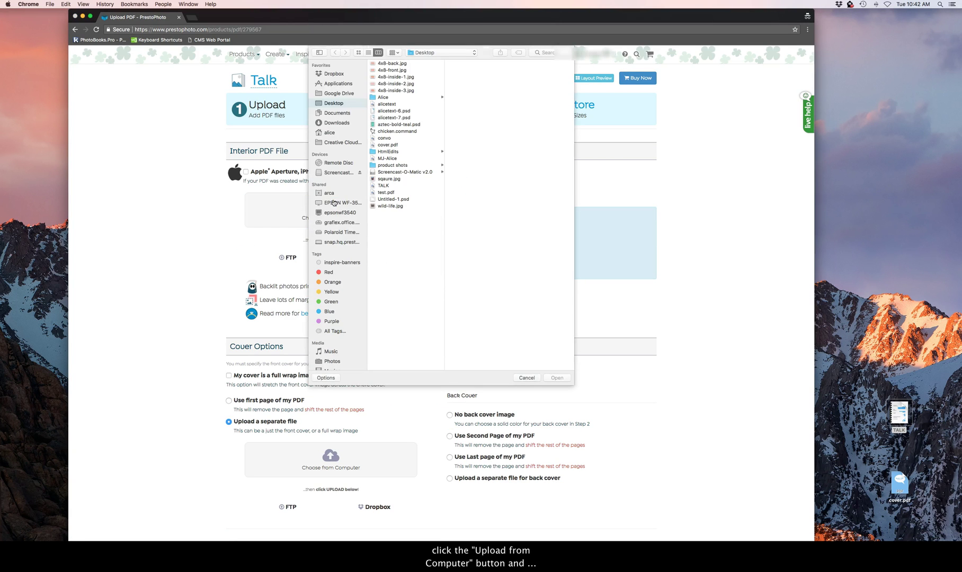
pyautogui.click(377, 186)
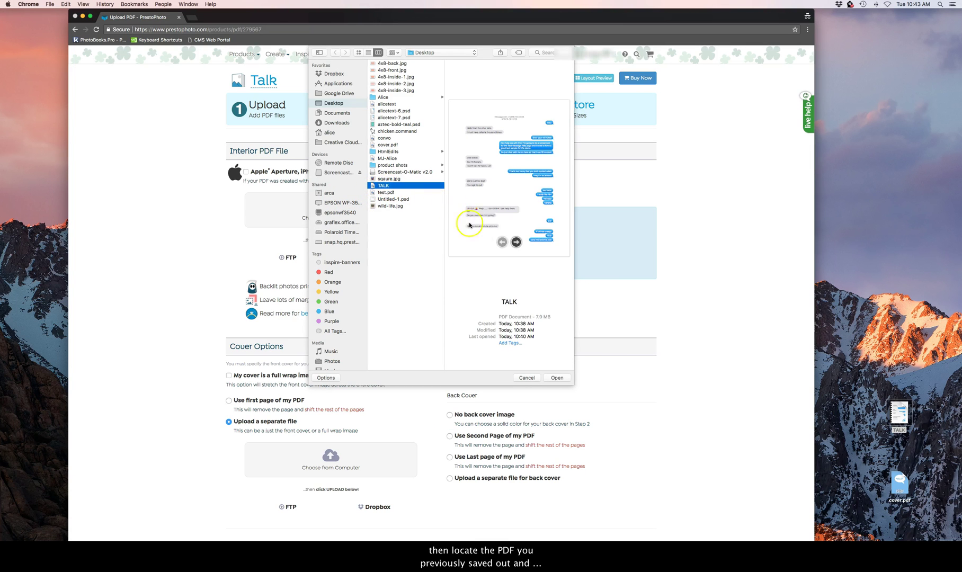
pyautogui.click(560, 376)
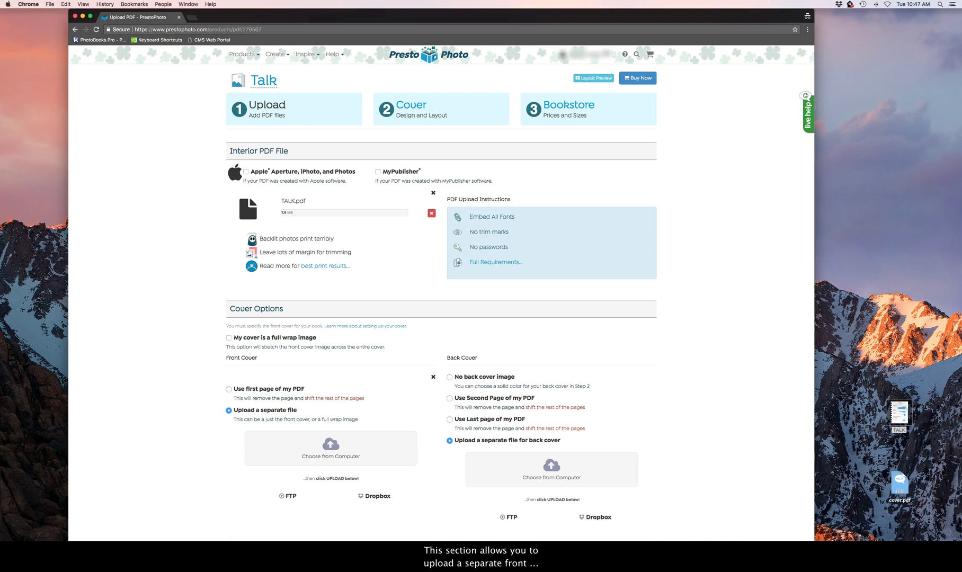
# Step: Attach cover.pdf as the front cover and choose no back cover image
pyautogui.click(336, 445)
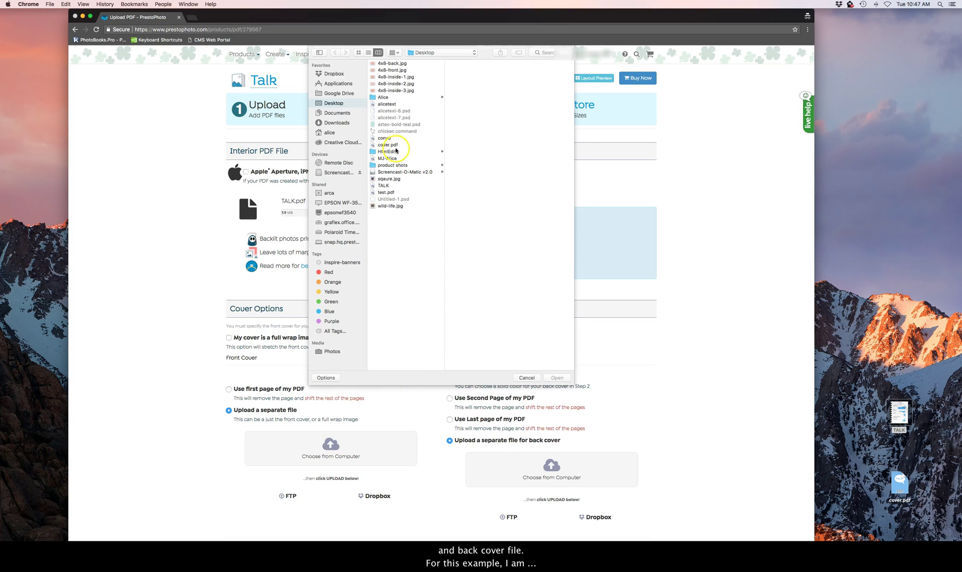
pyautogui.click(394, 145)
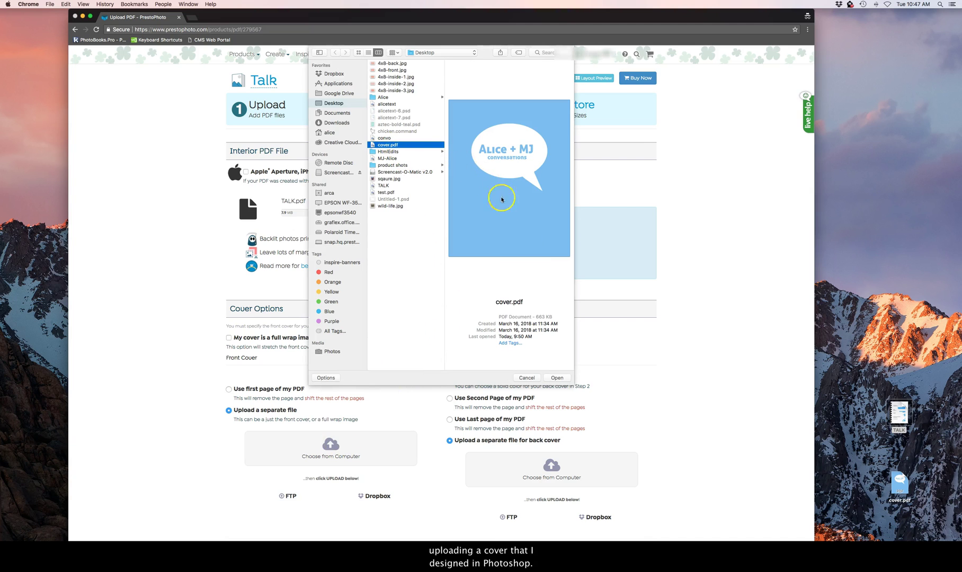
pyautogui.click(561, 380)
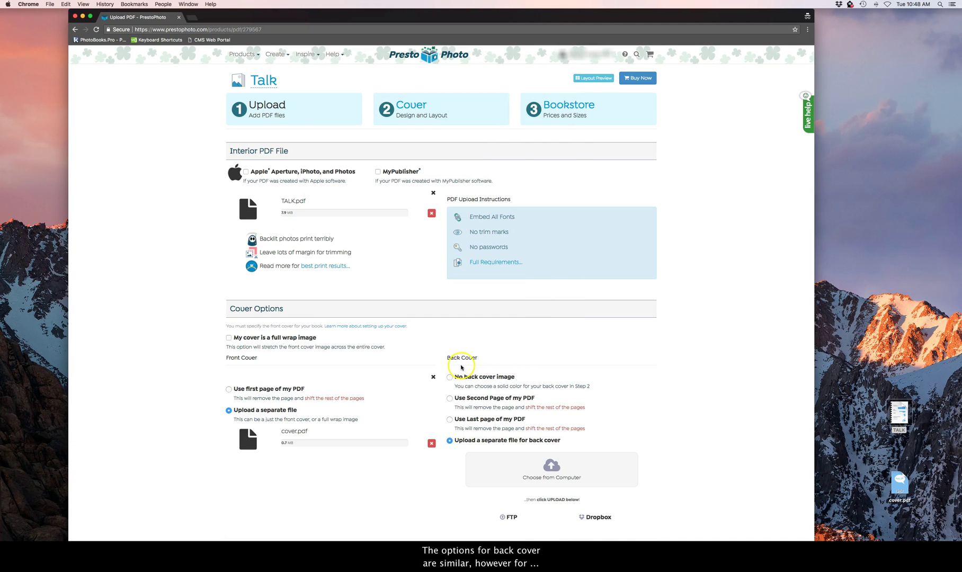
pyautogui.click(449, 377)
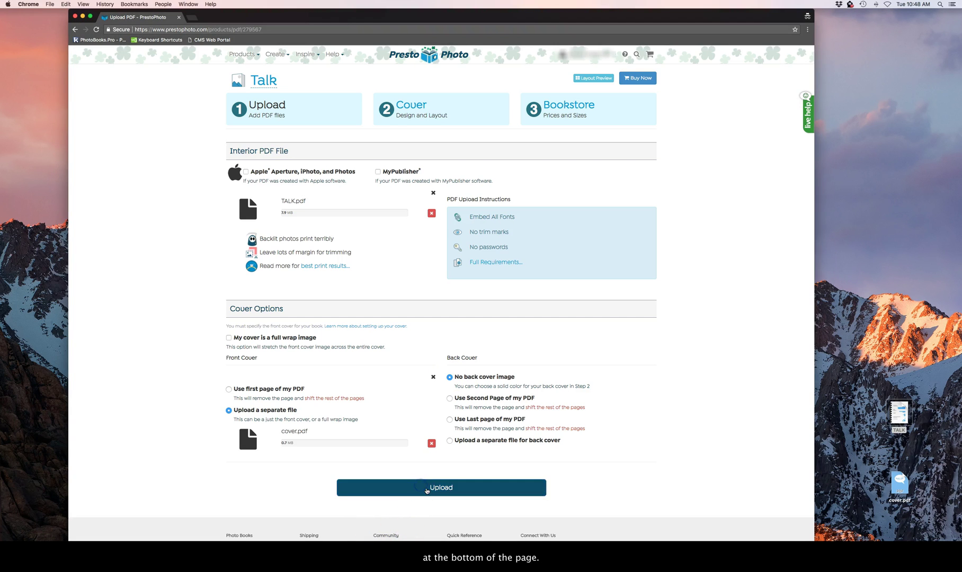
# Step: Upload TALK.pdf and cover.pdf and bring up the Alice + MJ wrap cover options
pyautogui.click(426, 488)
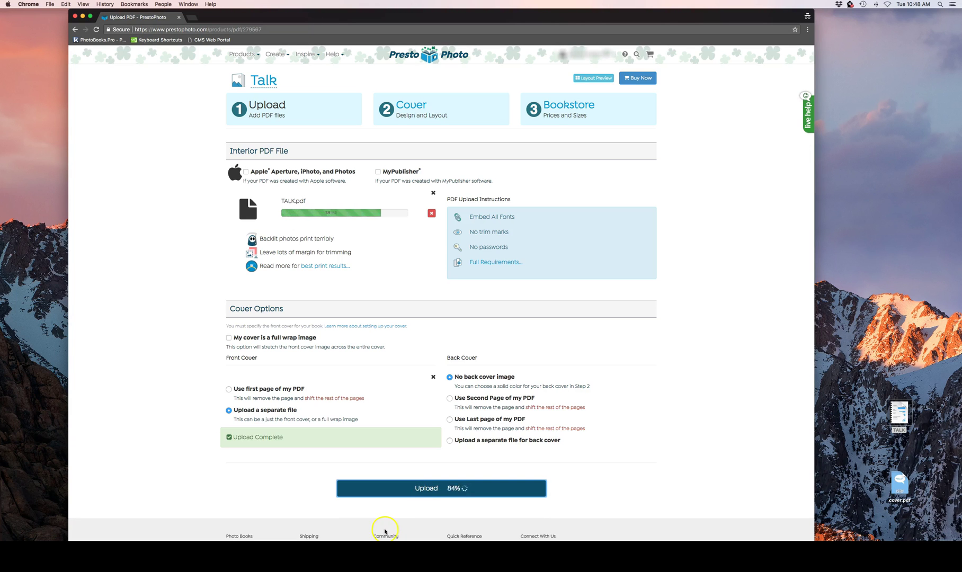
pyautogui.click(94, 368)
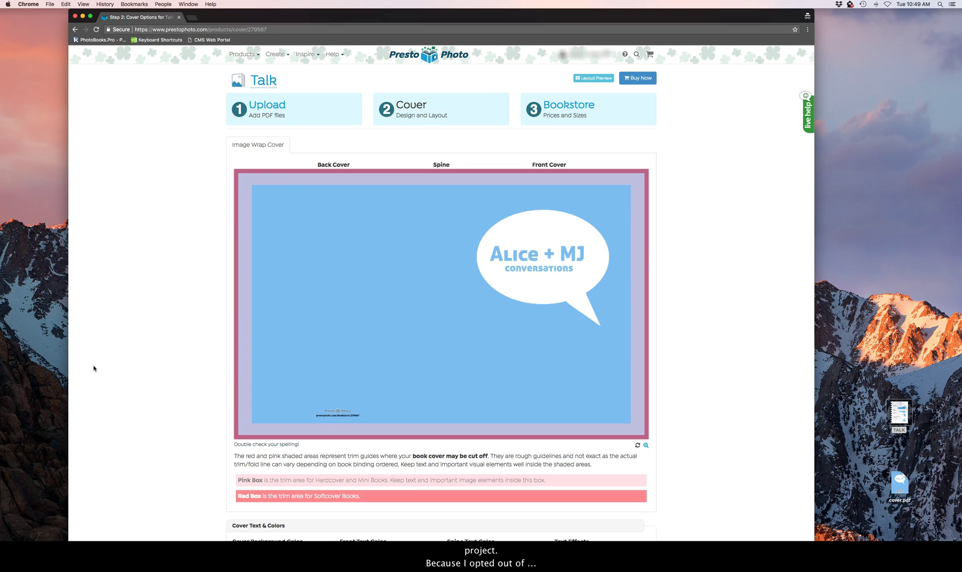
pyautogui.scroll(-3, 94, 367)
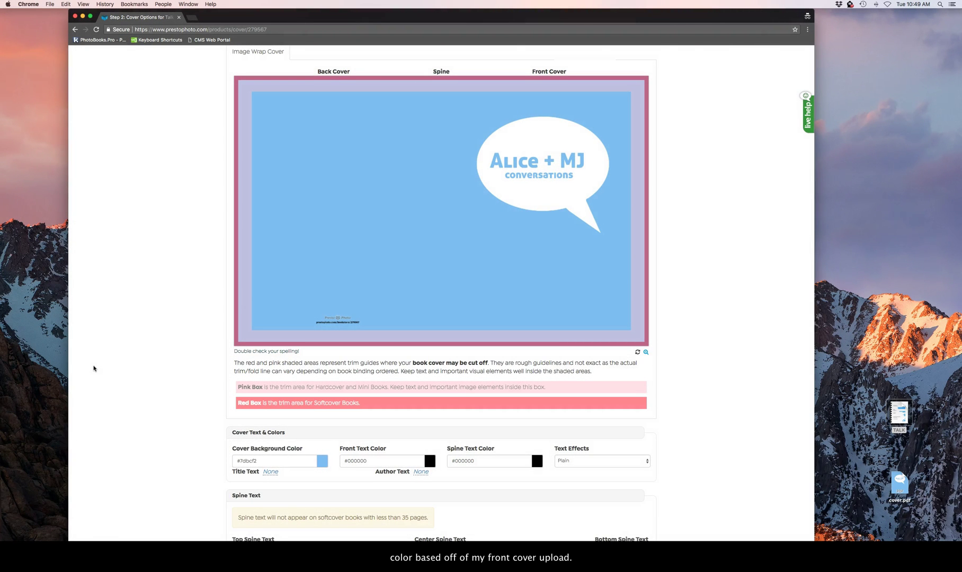
pyautogui.scroll(3, 94, 367)
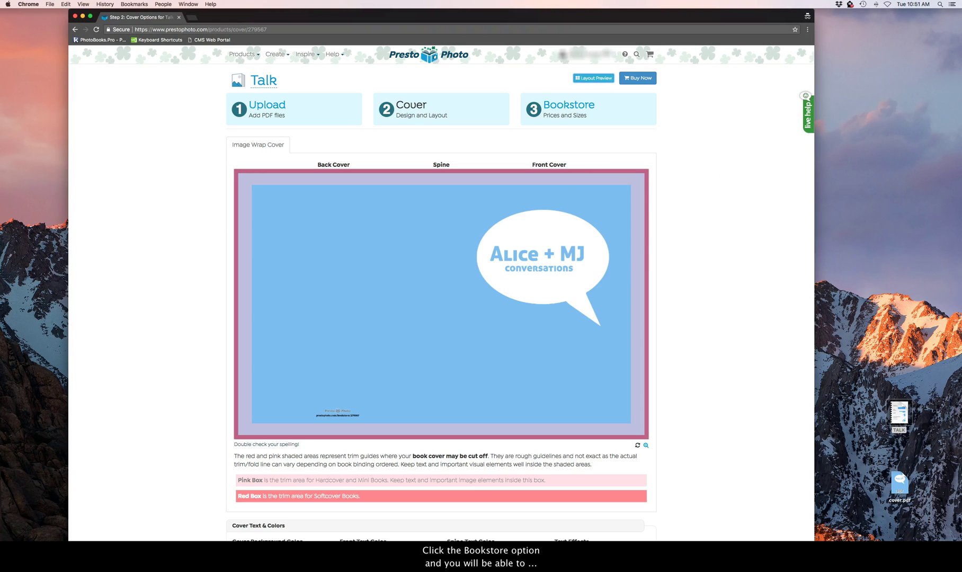
# Step: Go to the Bookstore step, check the Layout Preview, then close it
pyautogui.click(573, 102)
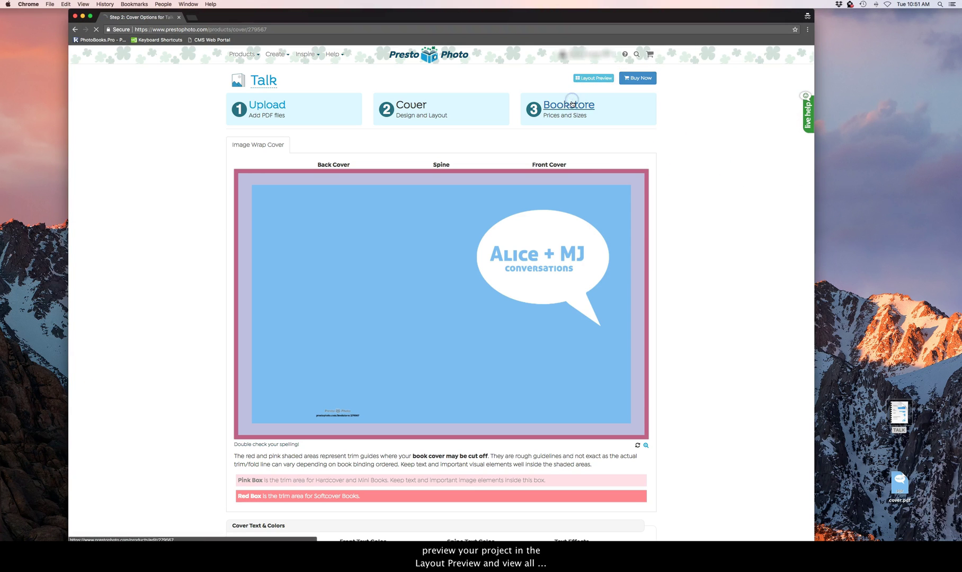
pyautogui.click(594, 80)
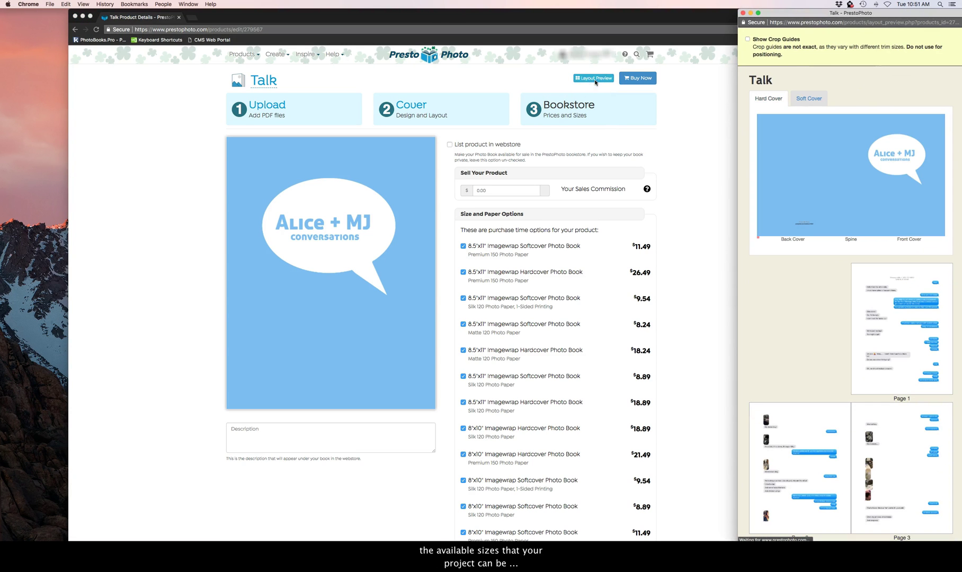
pyautogui.scroll(-3, 556, 369)
pyautogui.scroll(-3, 558, 368)
pyautogui.scroll(3, 558, 368)
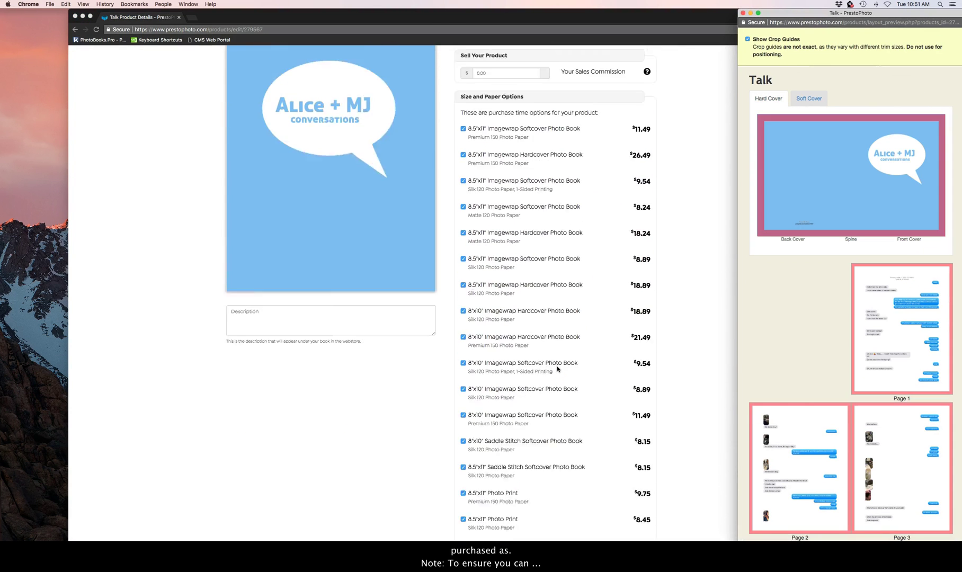
pyautogui.scroll(3, 557, 369)
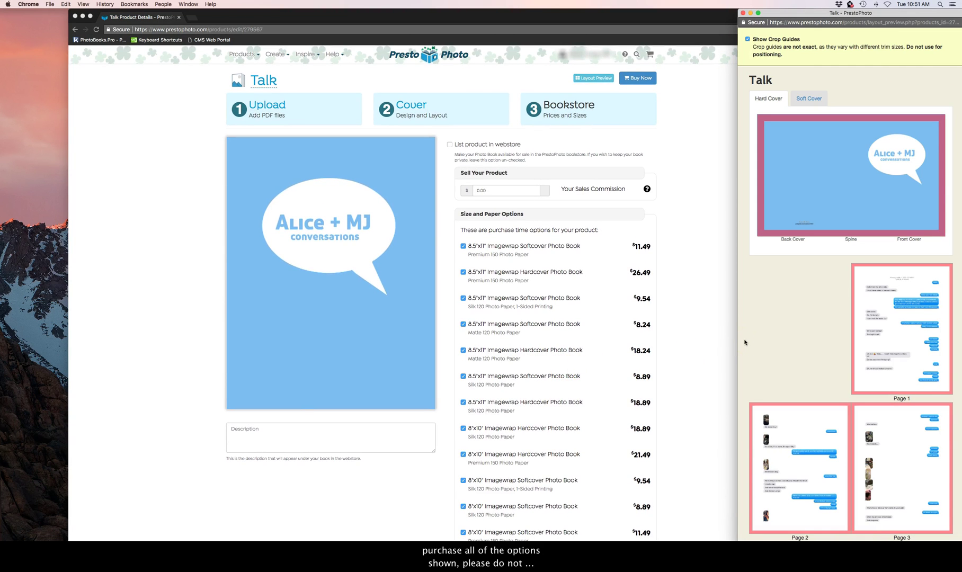
pyautogui.click(749, 14)
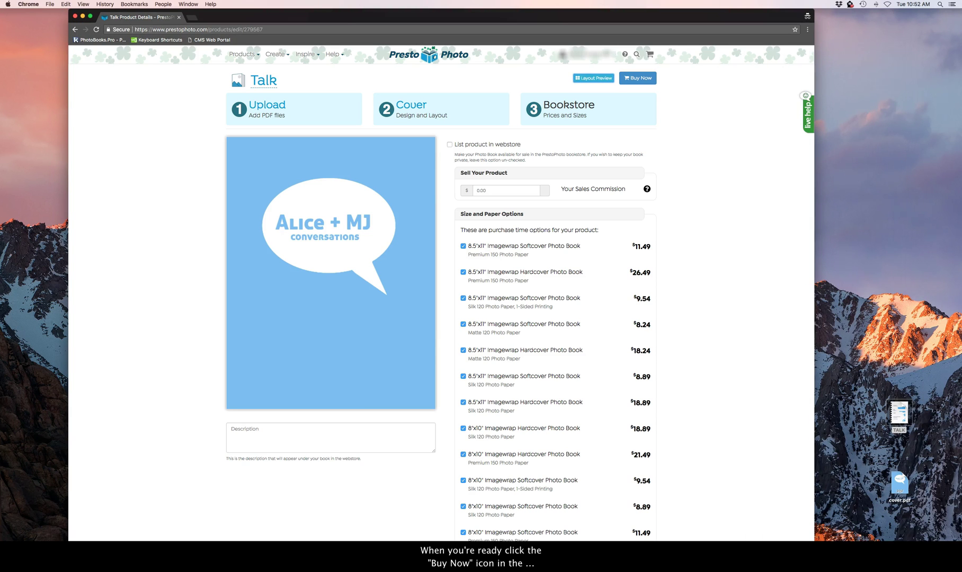
# Step: Buy the Talk book as an 8"x10" Imagewrap Hardcover from All Sizes and add it to the cart
pyautogui.click(647, 78)
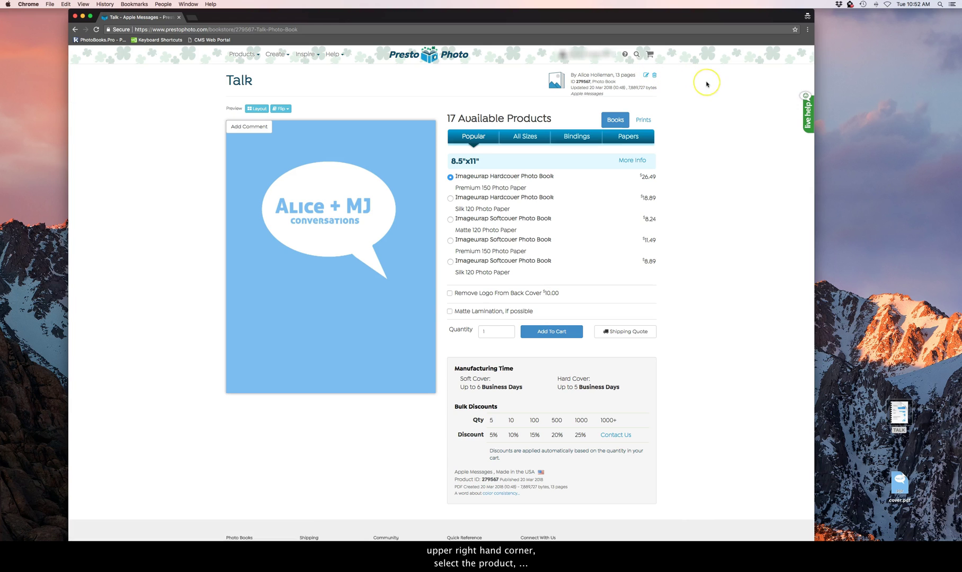
pyautogui.click(508, 137)
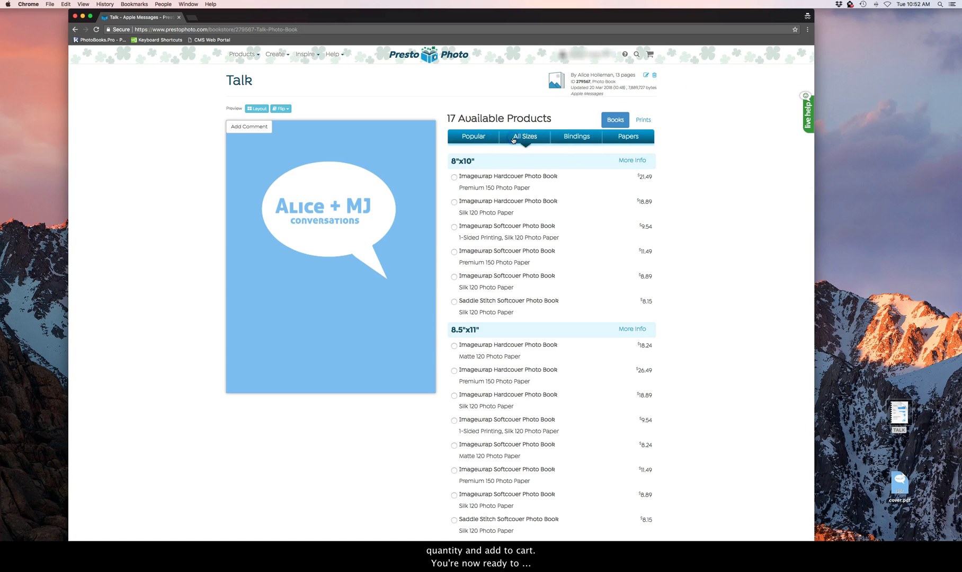
pyautogui.scroll(-5, 549, 287)
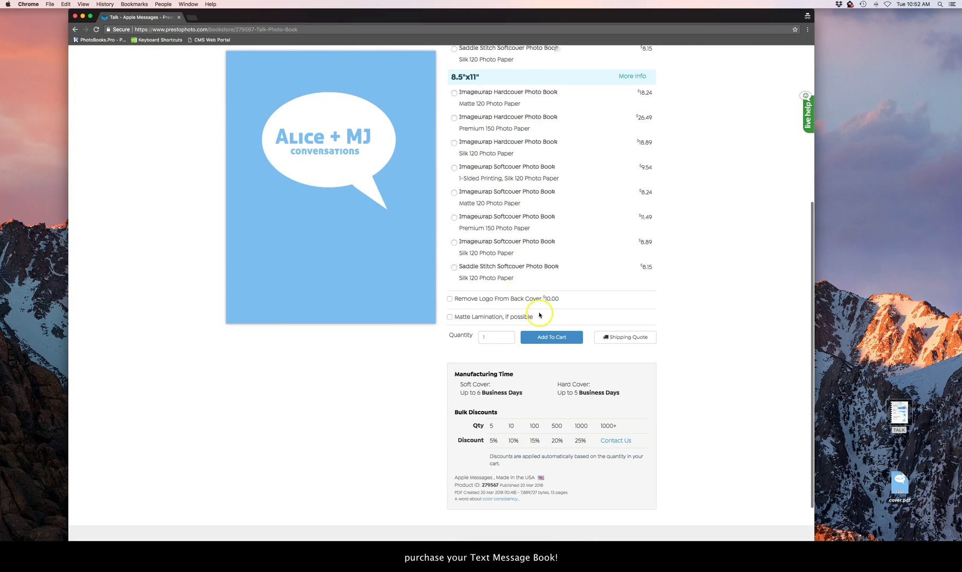
pyautogui.click(547, 338)
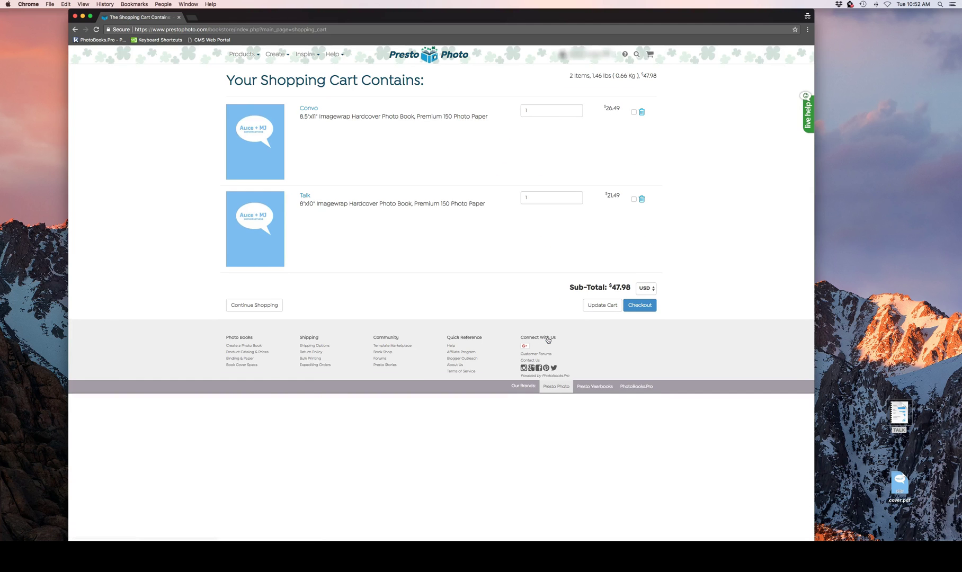